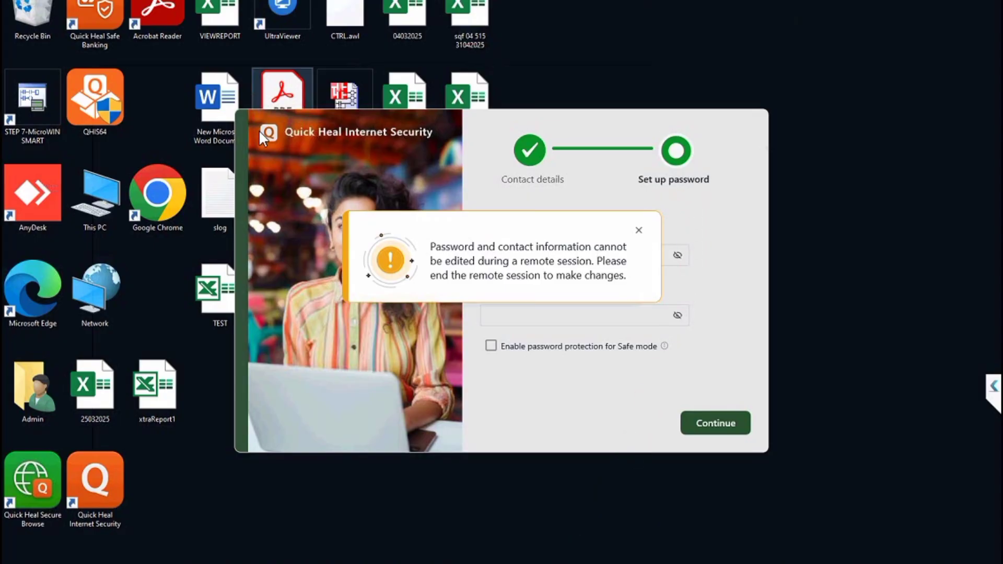
Capture the remote-session warning as a Snipping Tool screenshot.
key(super+shift+s)
drag(309, 197, 692, 318)
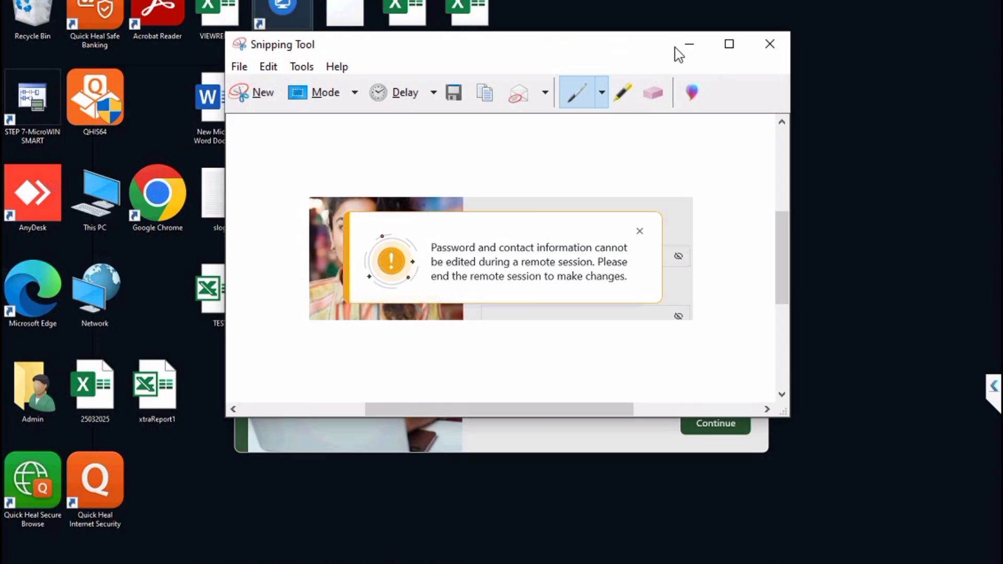
click(697, 45)
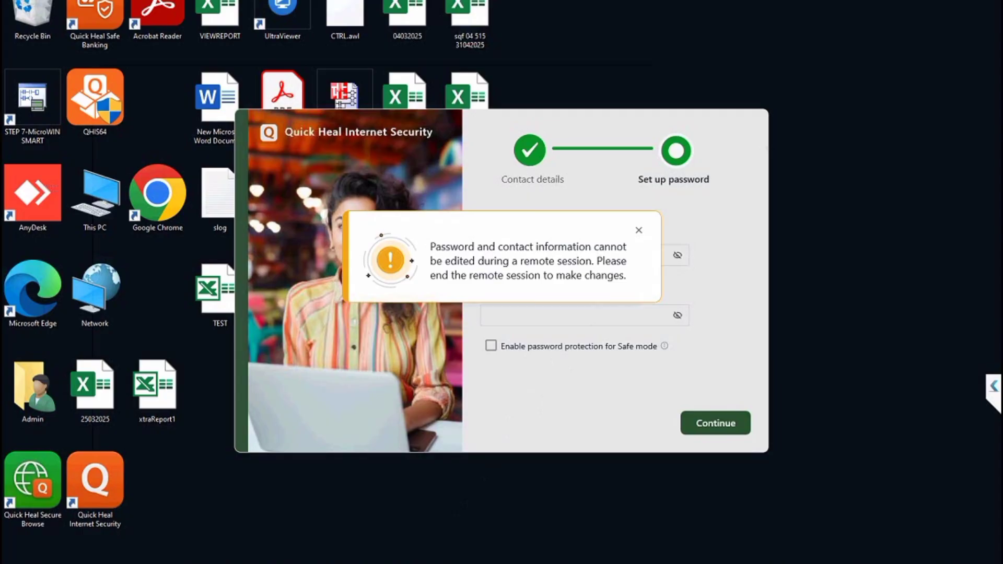
Dismiss the warning, enter and confirm a new password, enable Safe mode protection, and continue.
click(639, 230)
click(522, 256)
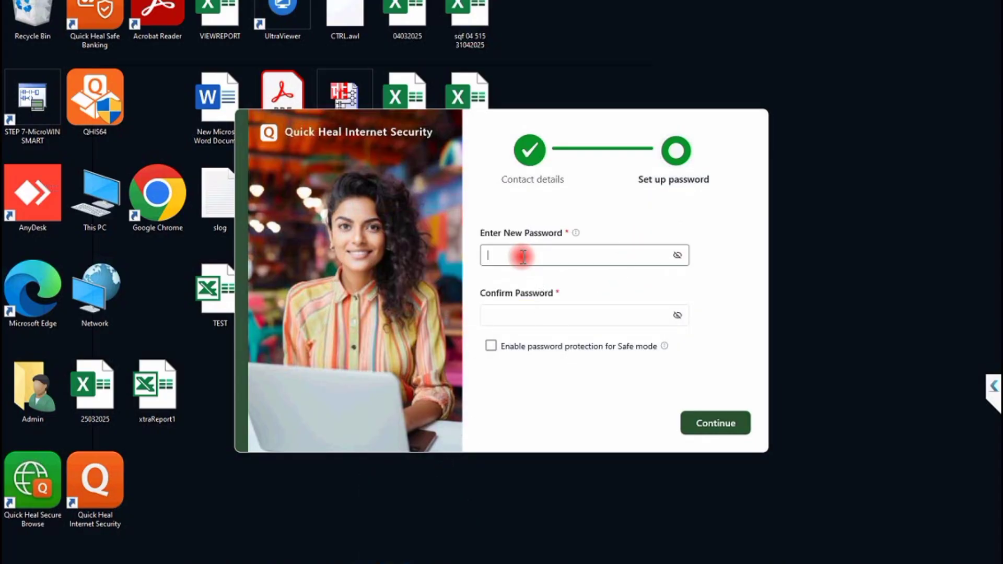
click(656, 401)
click(687, 423)
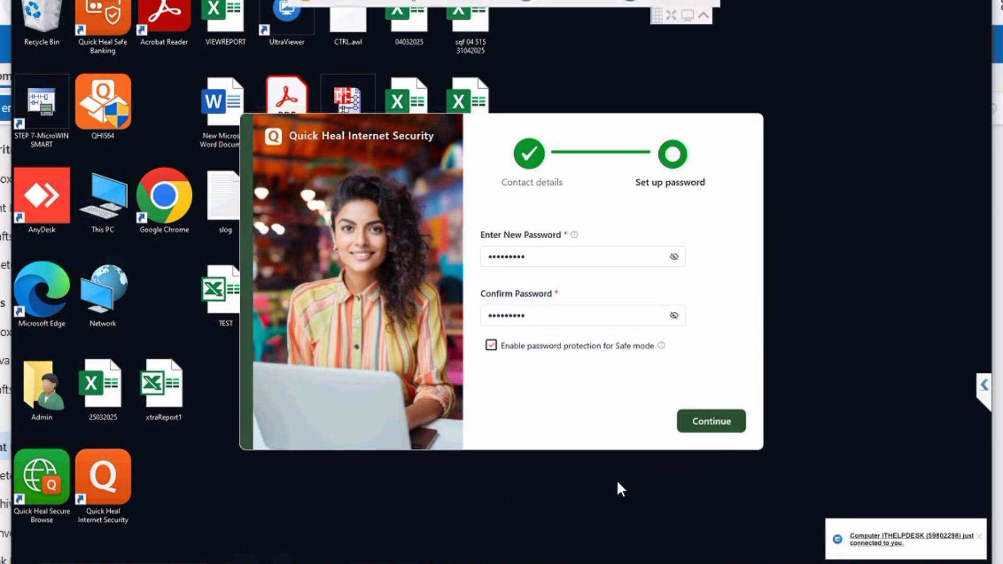
Open Programs and Features with appwiz.cpl from the Run box.
key(super+r)
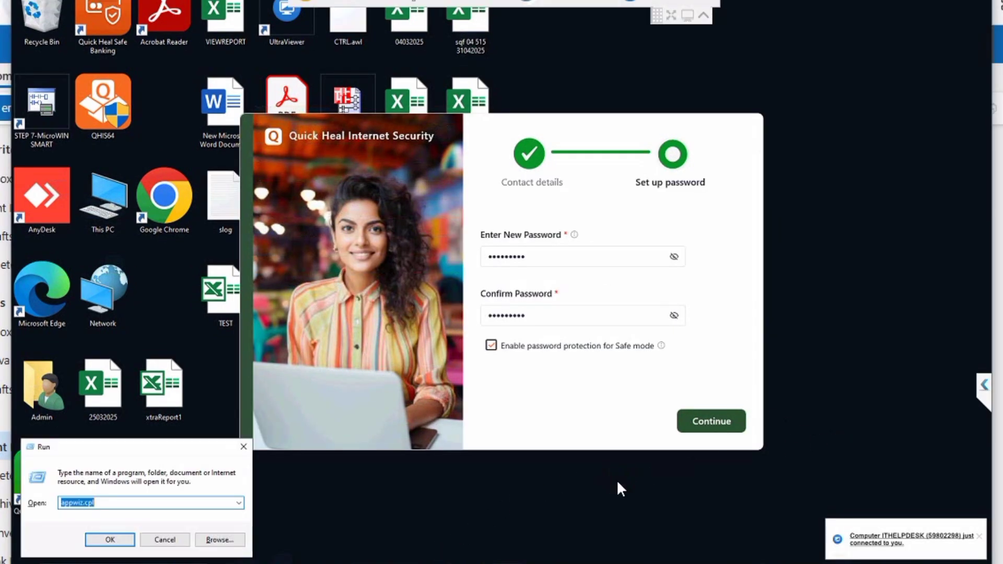
text(a)
key(Down)
key(Return)
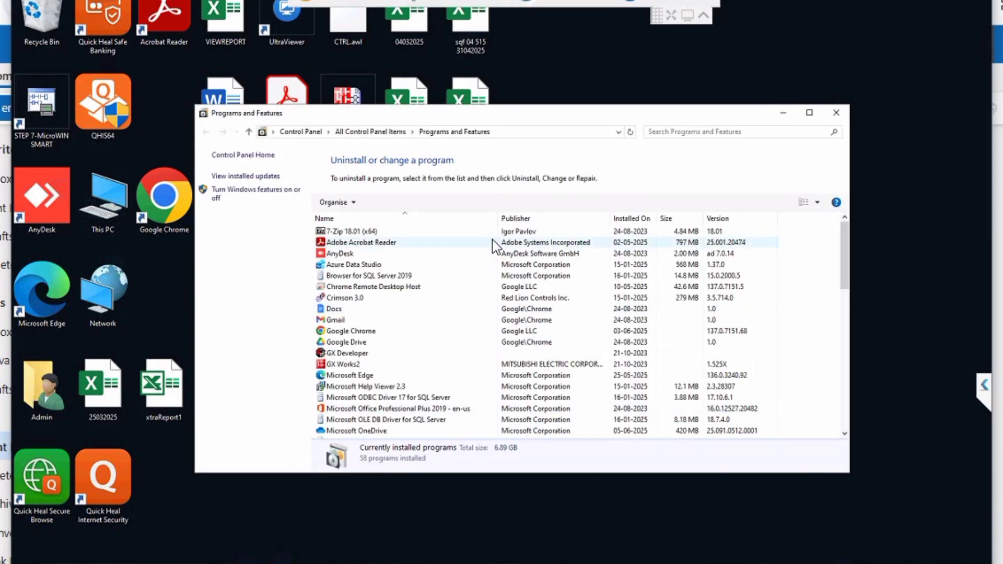
Uninstall Chrome Remote Desktop Host, suppressing future confirmations and approving the UAC prompt.
click(433, 287)
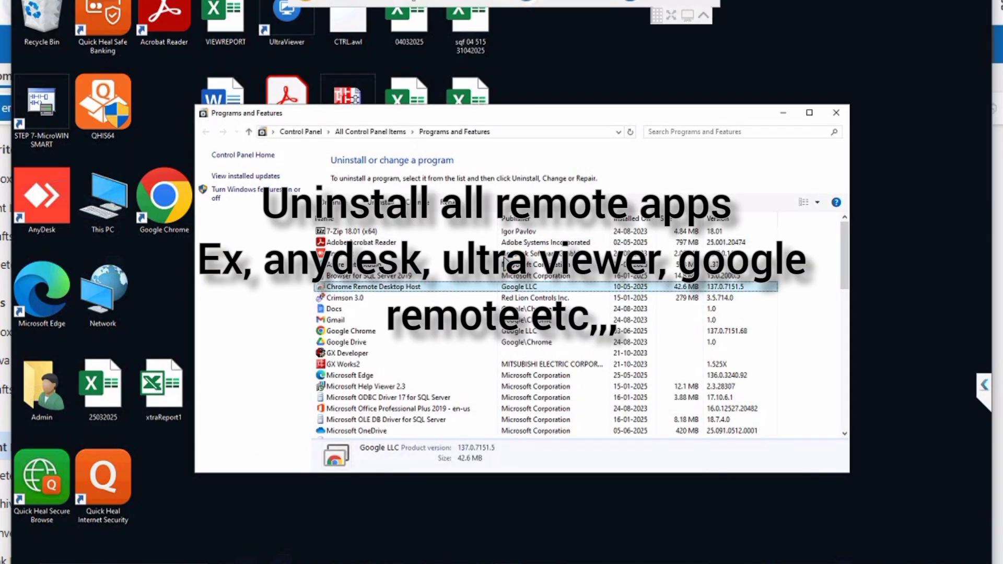
click(386, 204)
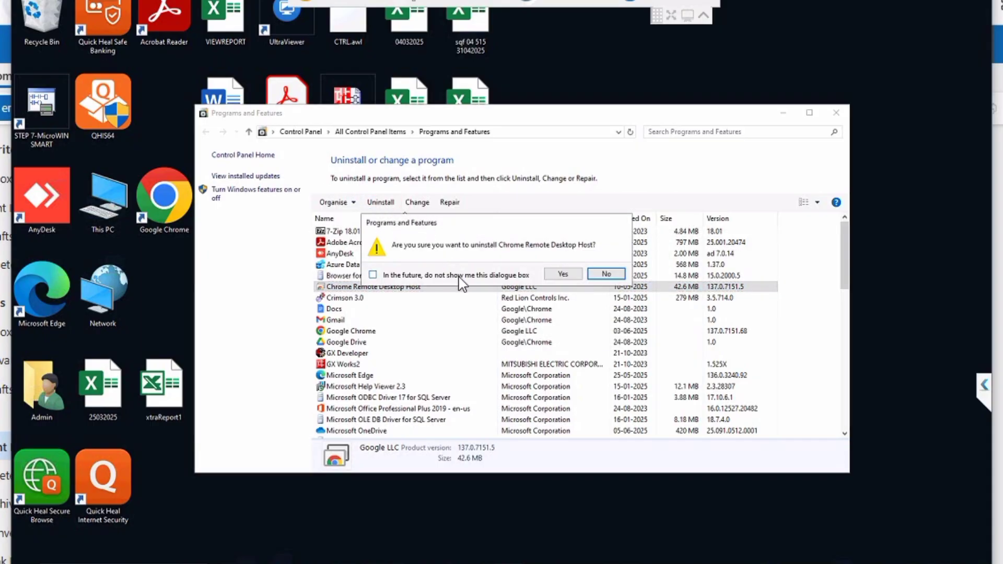
click(459, 275)
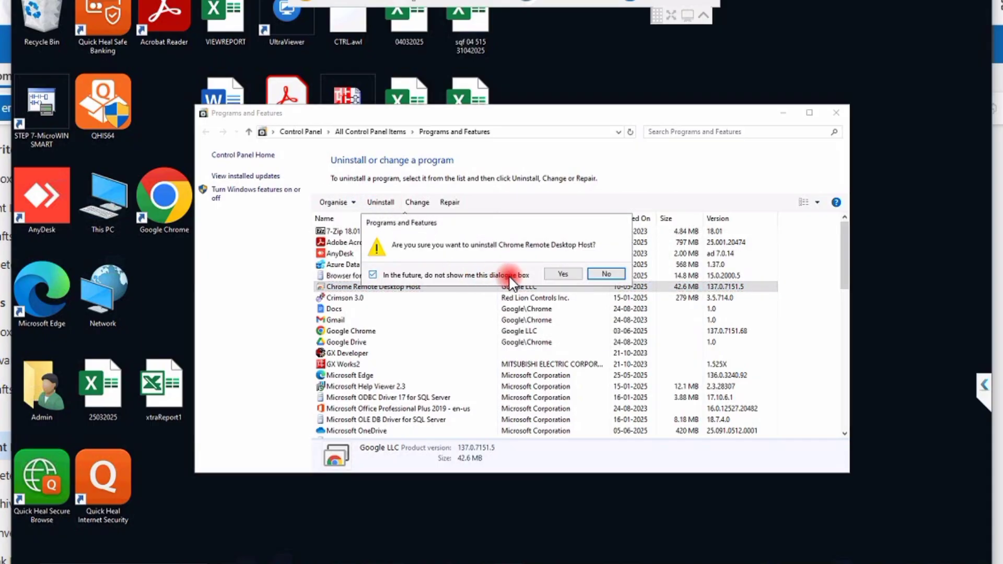
click(563, 274)
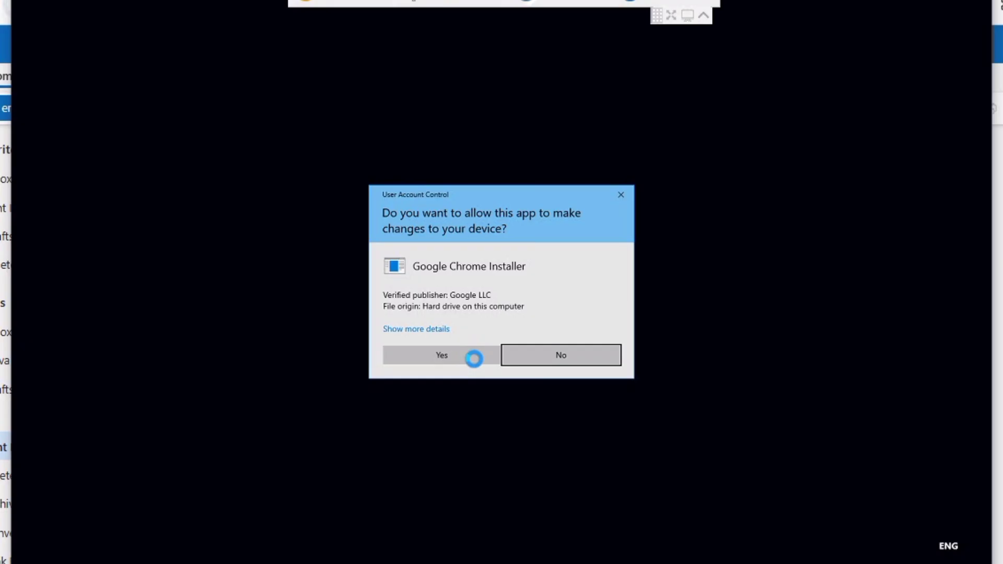
click(474, 362)
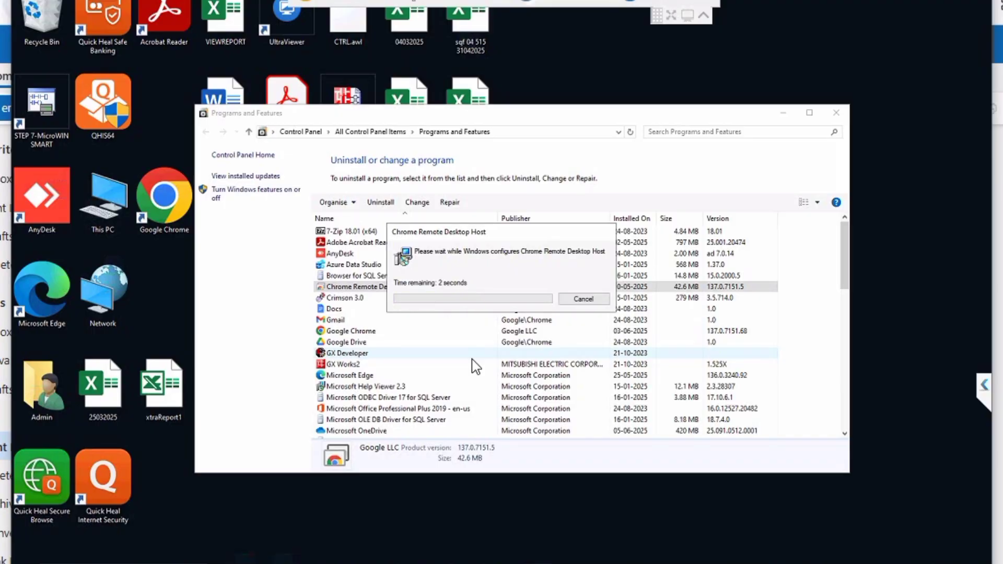
Uninstall AnyDesk with 'Remove configuration files' ticked and acknowledge the completion message.
click(373, 253)
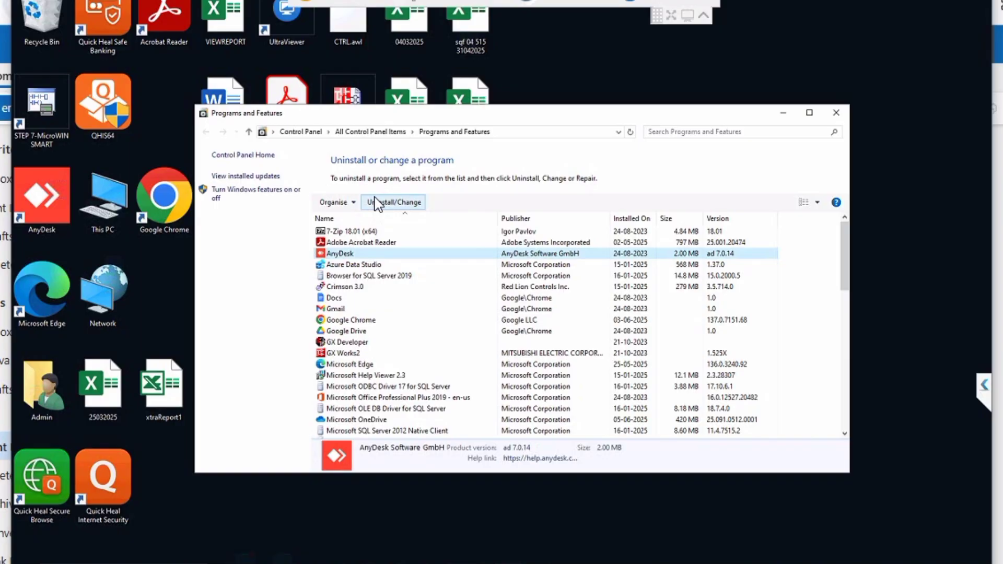
click(373, 203)
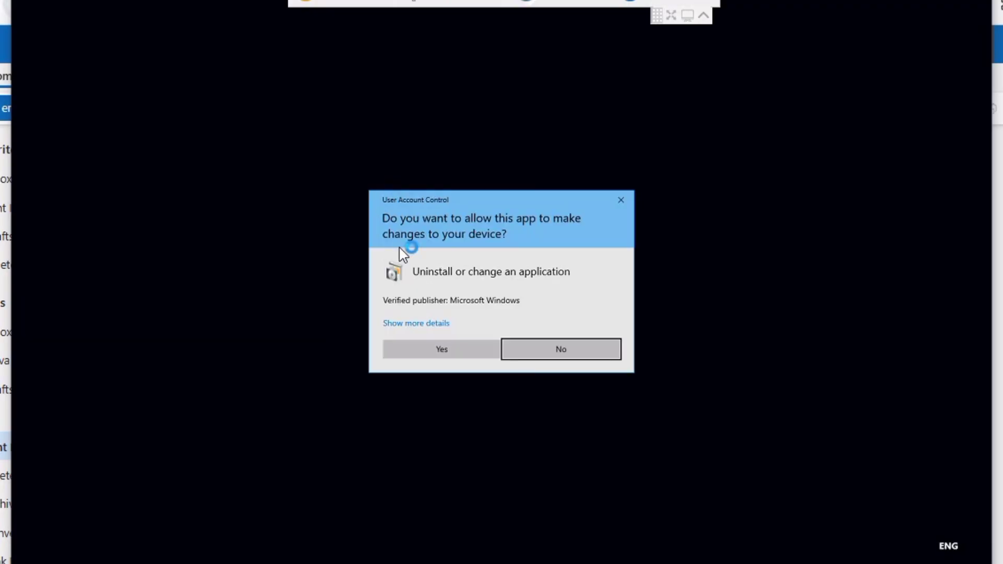
click(461, 353)
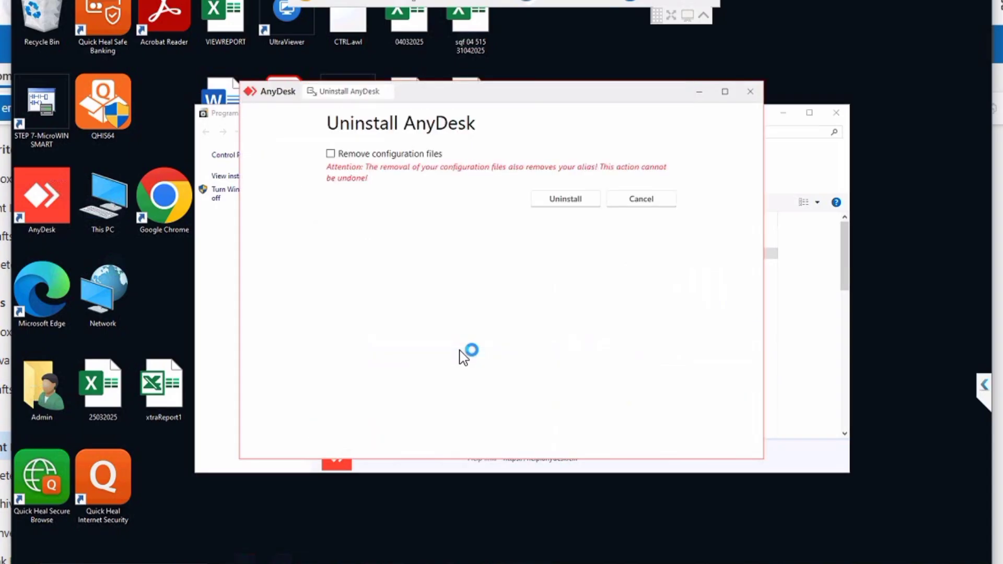
click(343, 153)
click(585, 201)
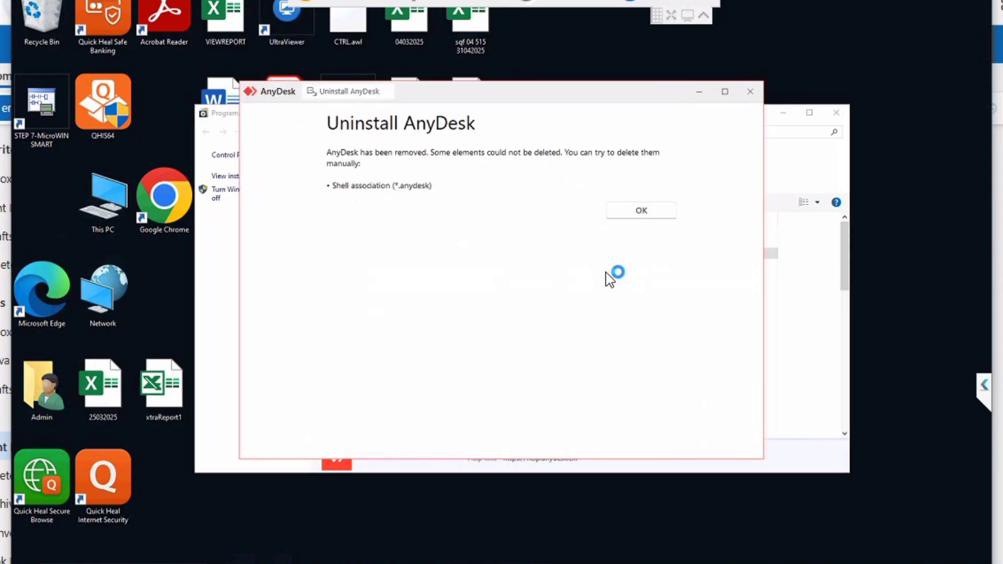
click(637, 208)
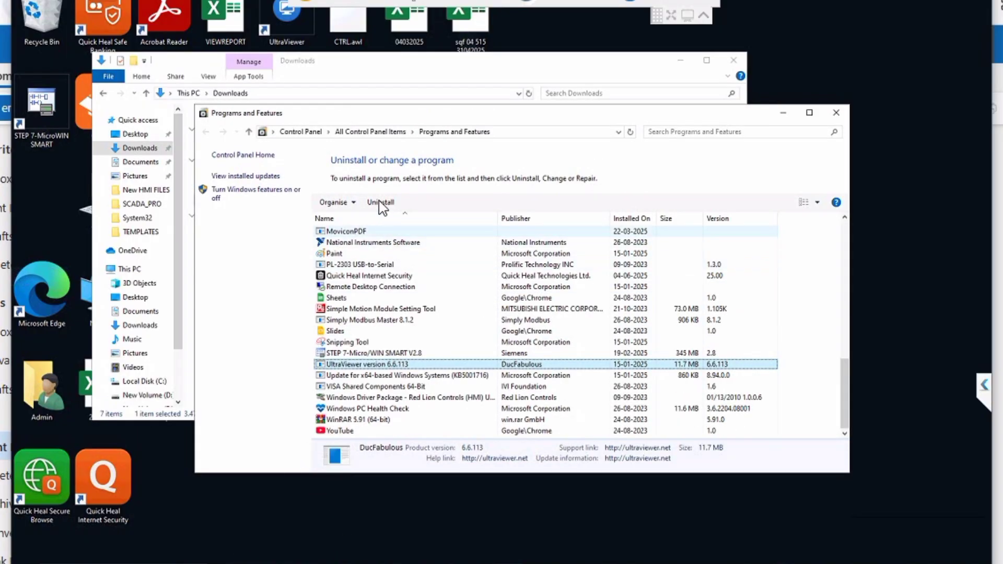
Completely remove UltraViewer 6.6.113 and submit its uninstall feedback form.
click(380, 202)
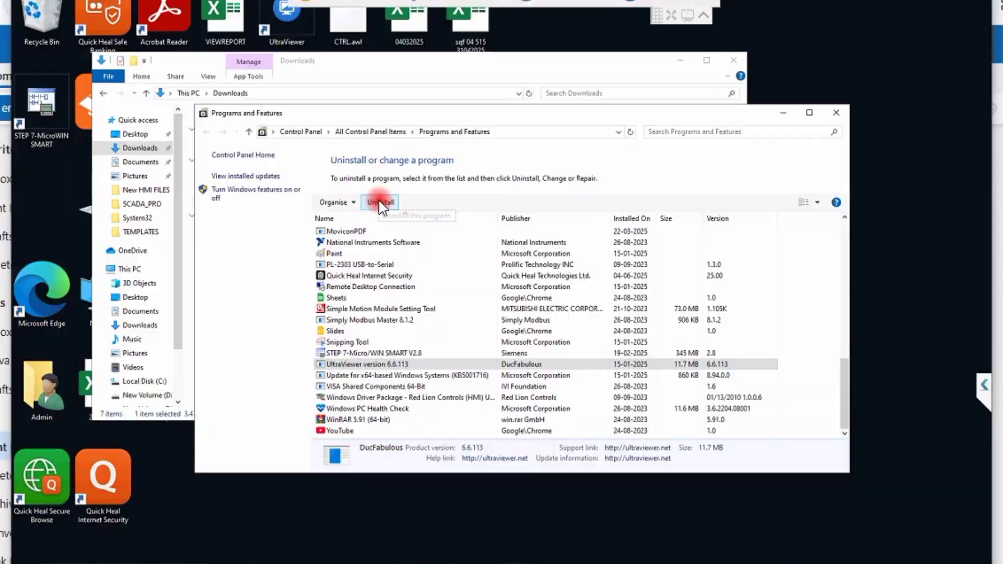
click(448, 347)
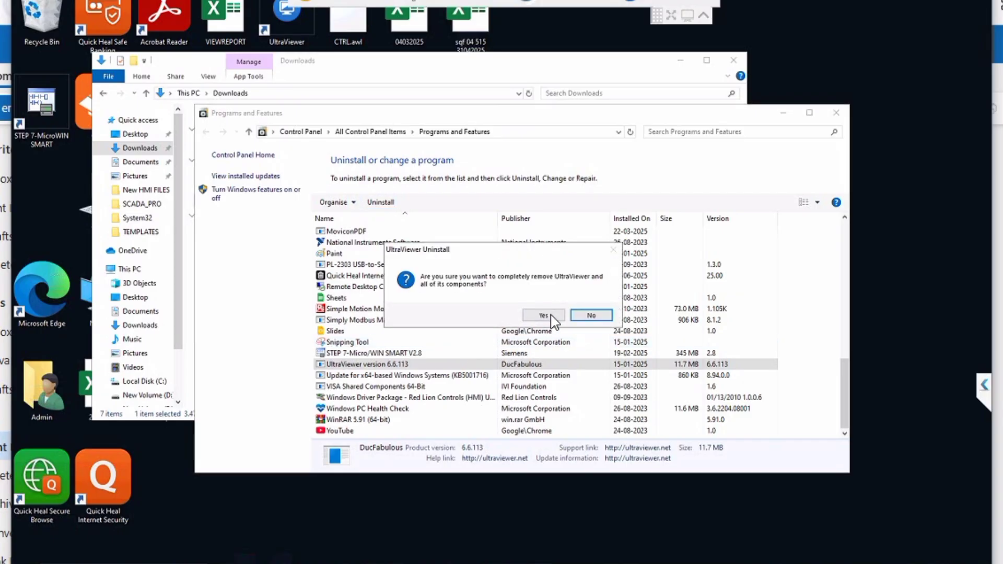
click(551, 316)
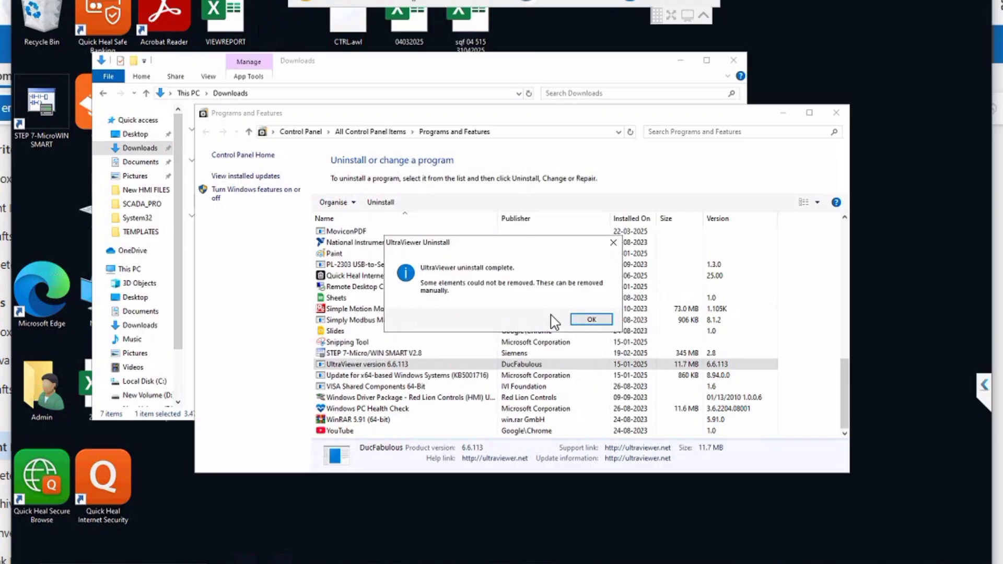
click(585, 321)
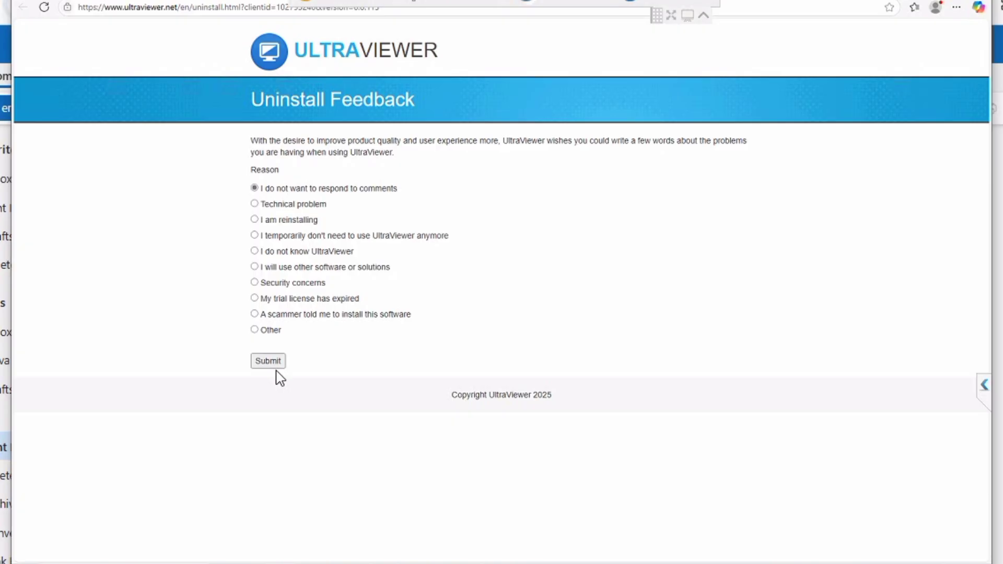
click(255, 330)
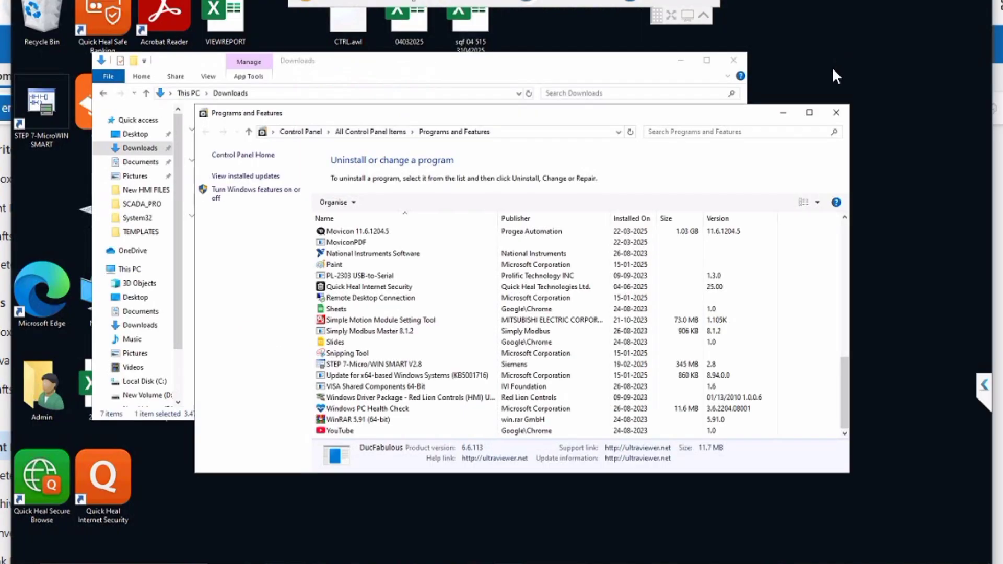
Refresh the program list, exit UltraViewer from the tray, and maximize the window down to Quick Heal.
right_click(806, 313)
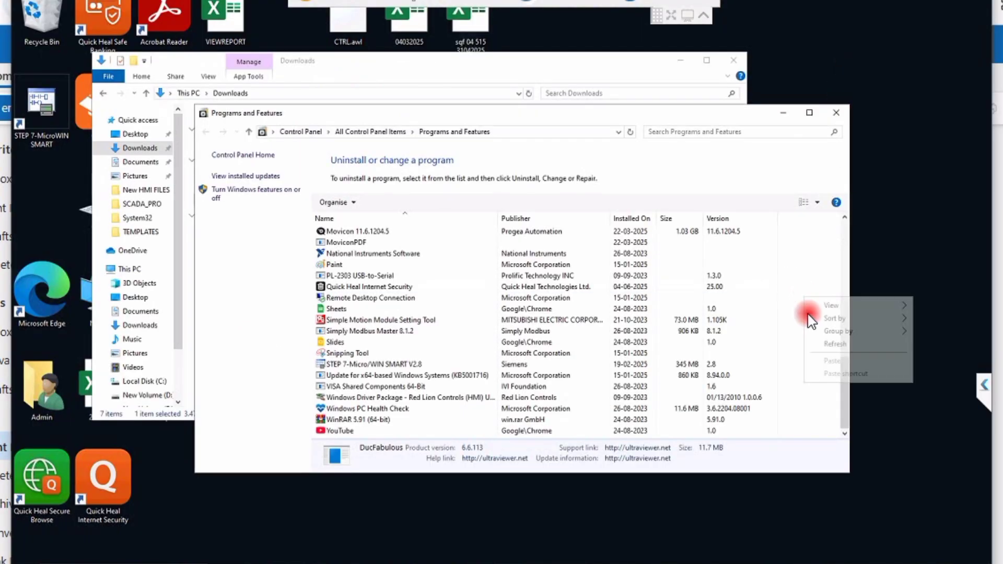
click(828, 348)
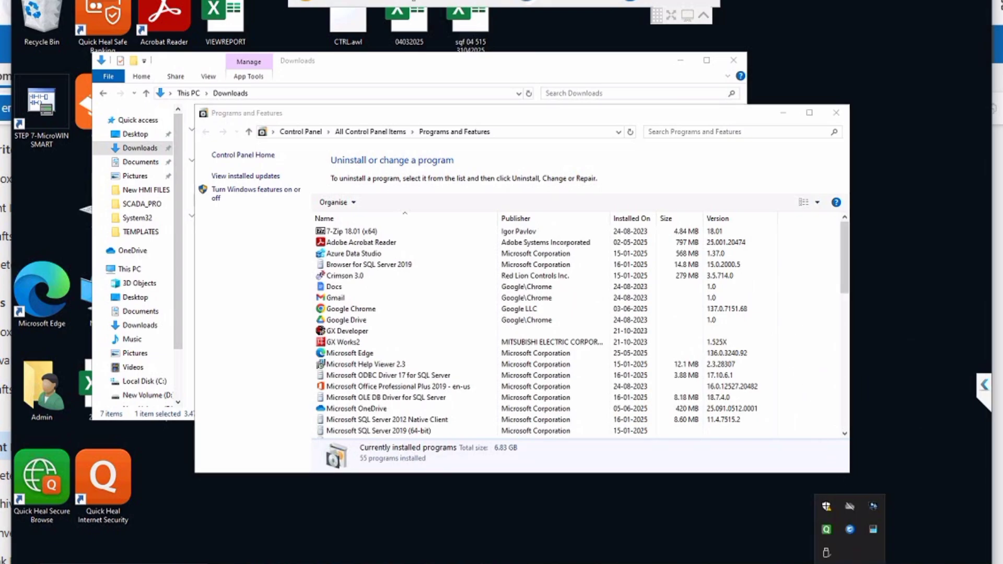
right_click(850, 530)
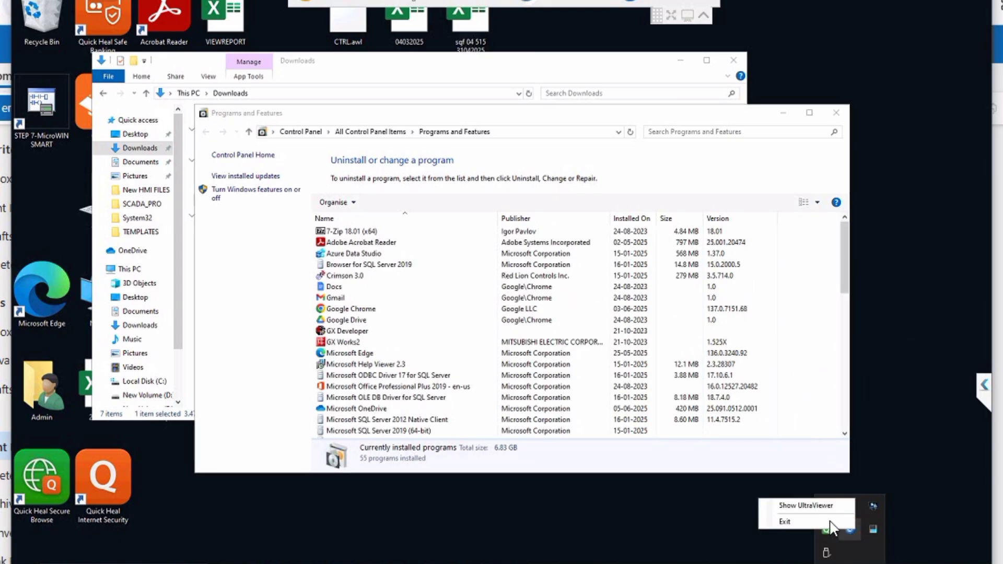
click(830, 522)
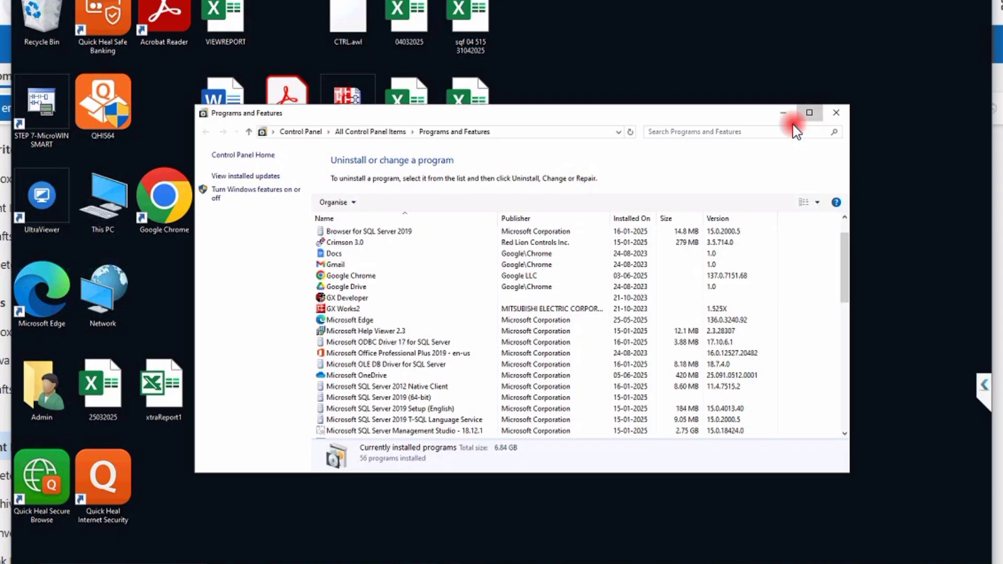
click(809, 113)
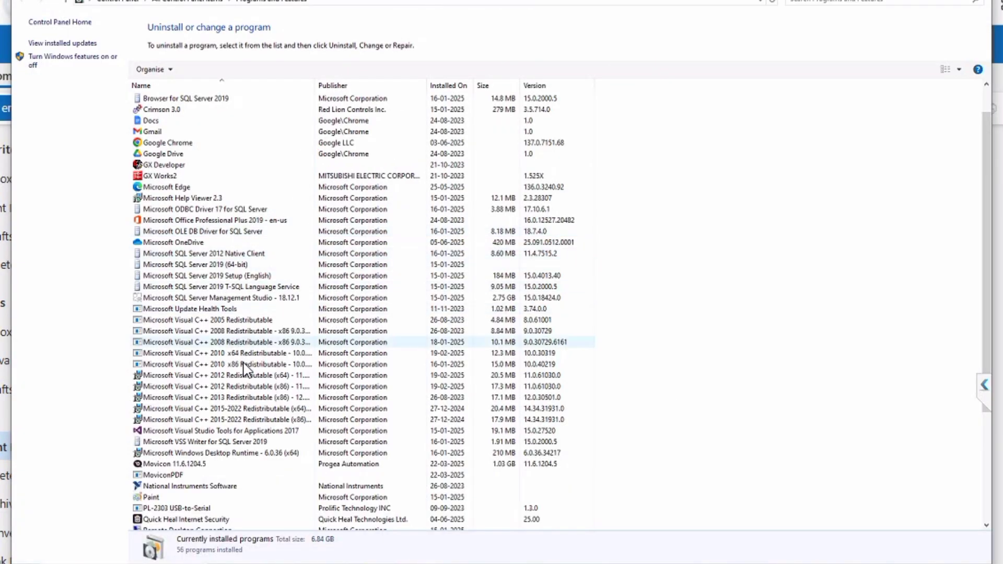
scroll(240, 460, down, 3)
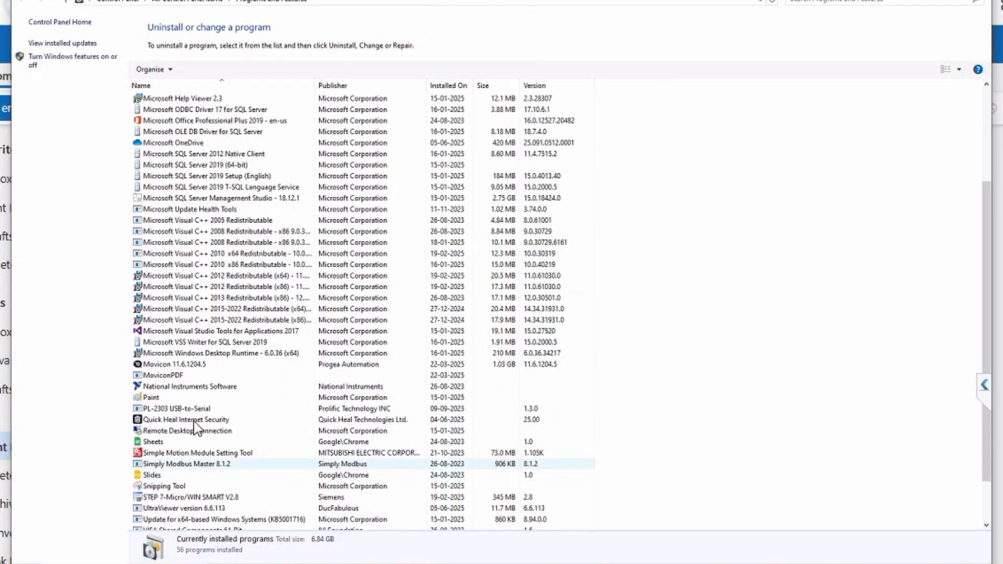
Start uninstalling Quick Heal Internet Security, request a verification code, and paste and verify it.
click(229, 420)
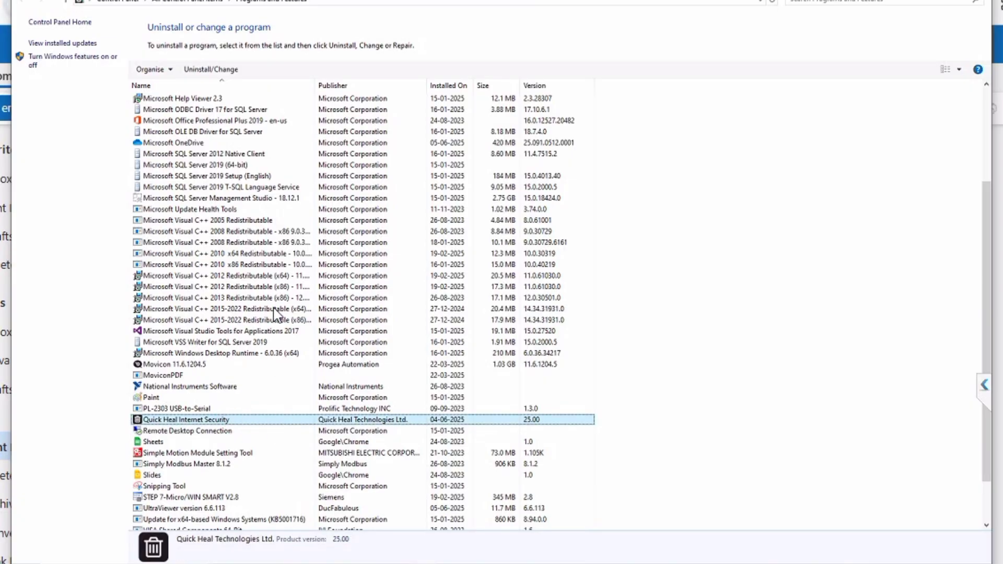
click(229, 74)
click(417, 351)
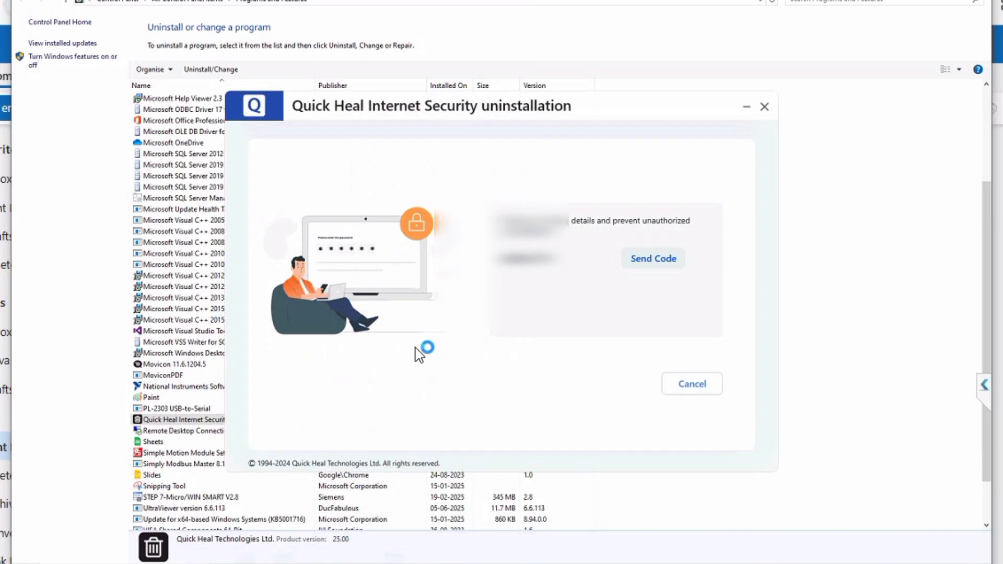
click(646, 261)
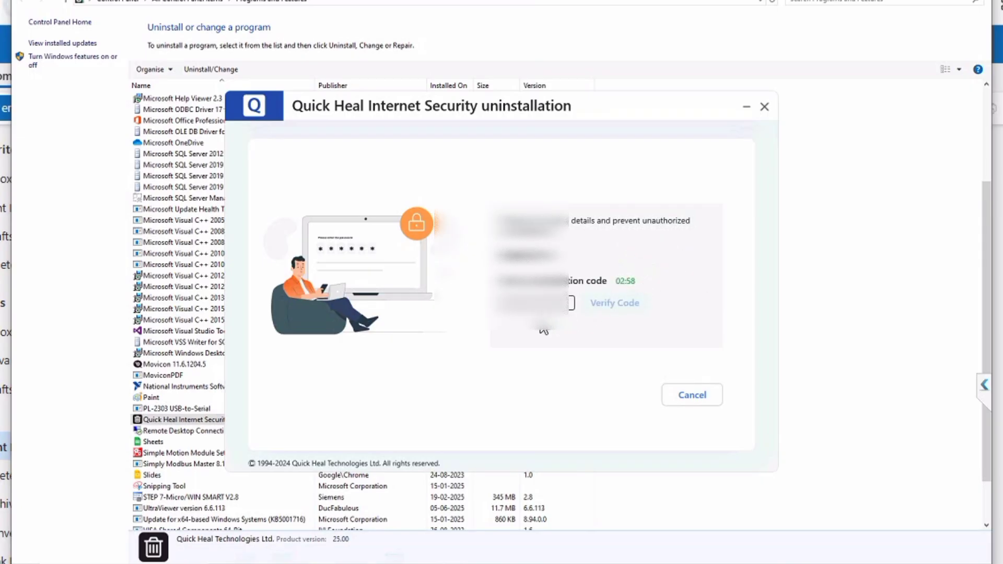
click(737, 141)
key(ctrl+v)
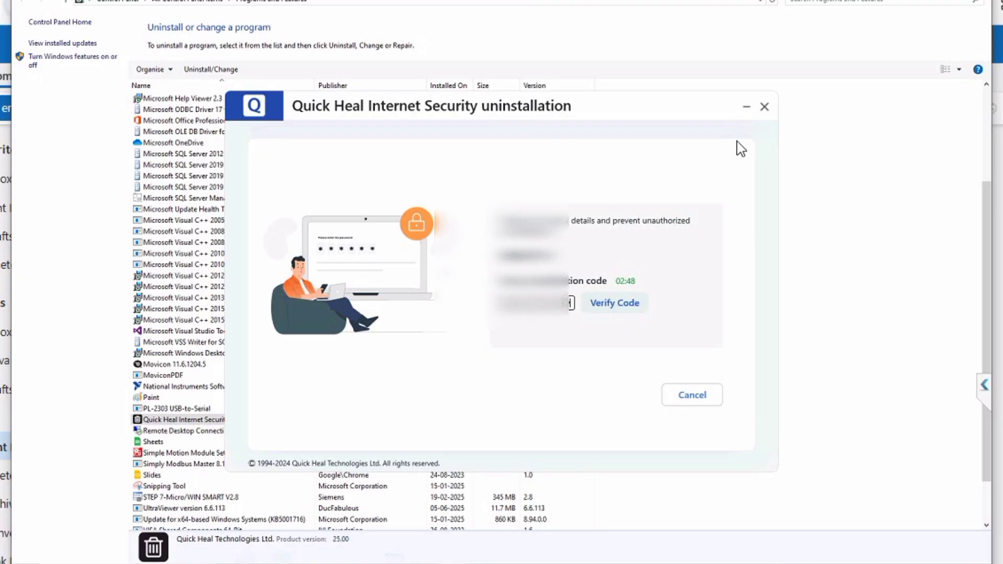
click(621, 307)
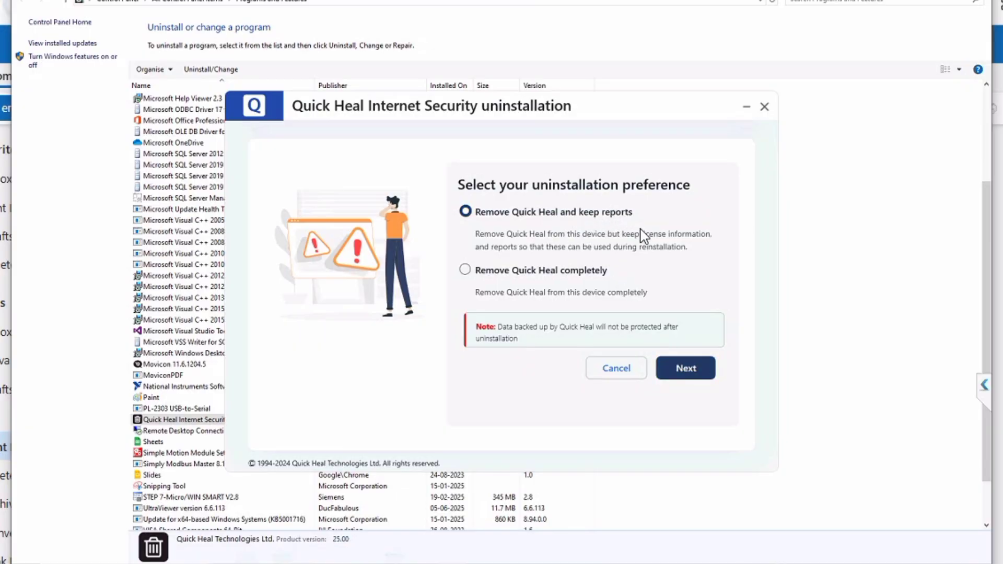
Choose removal keeping reports, enter the Quick Heal password, confirm, and pick Other as the reason.
click(708, 372)
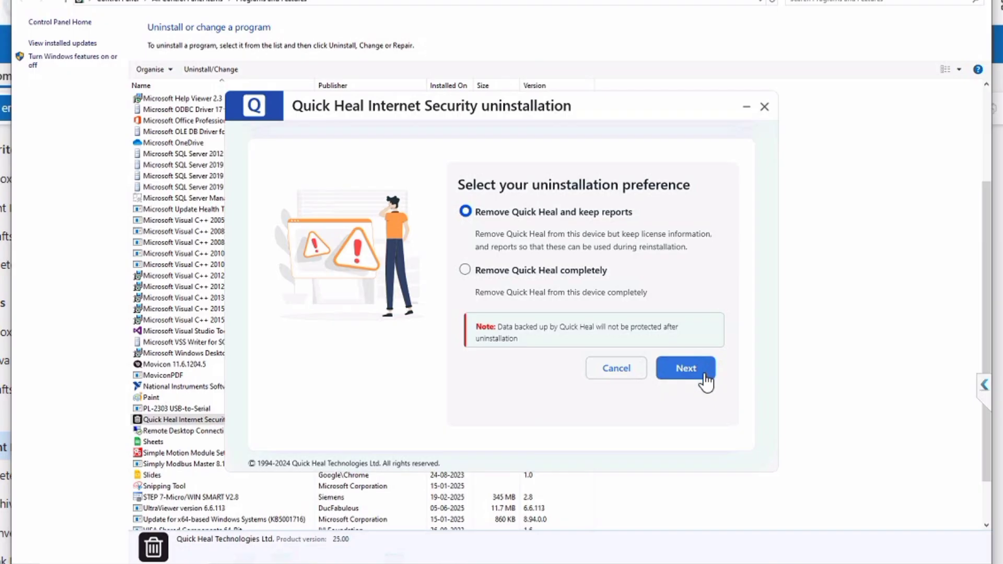
click(708, 373)
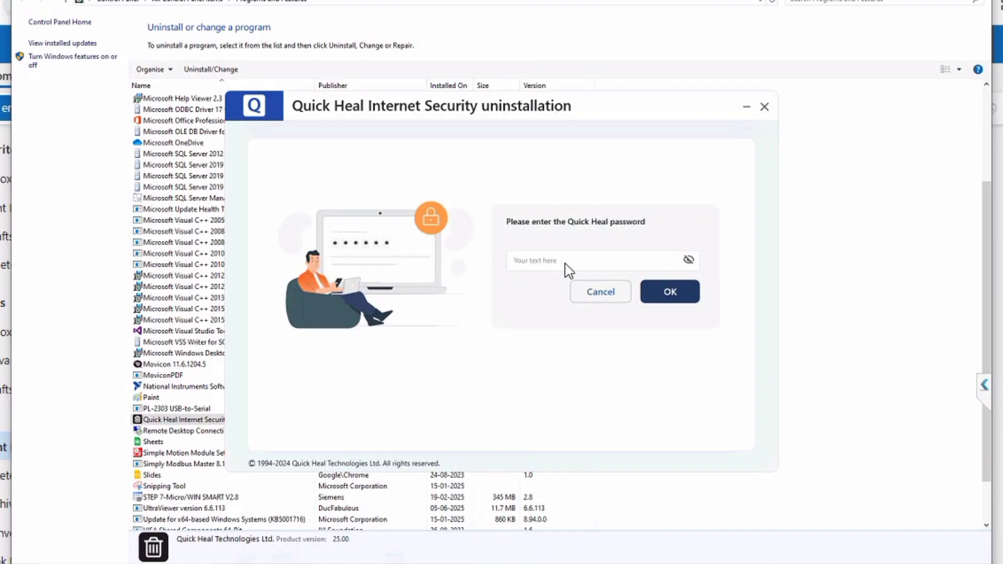
click(565, 262)
click(689, 263)
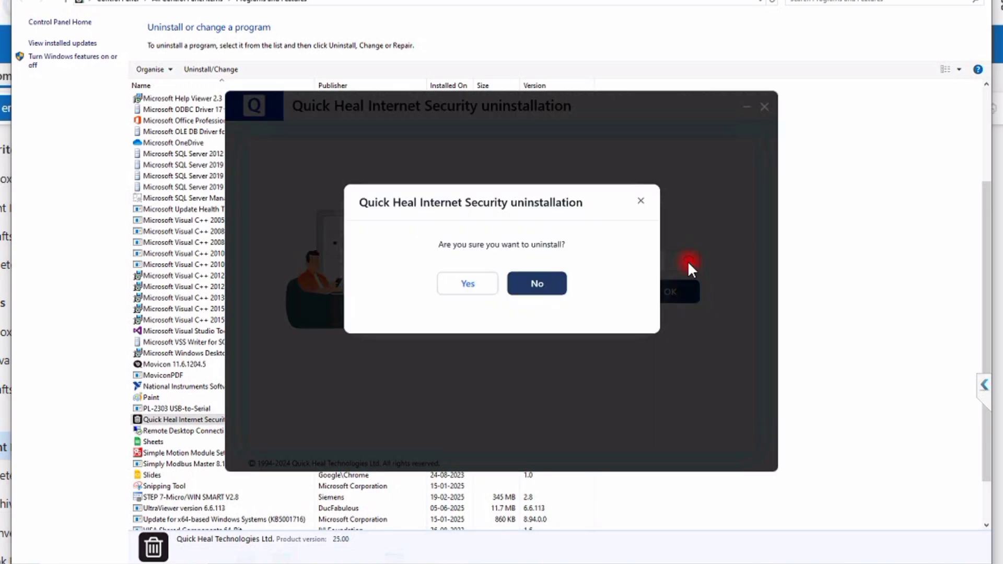
click(462, 286)
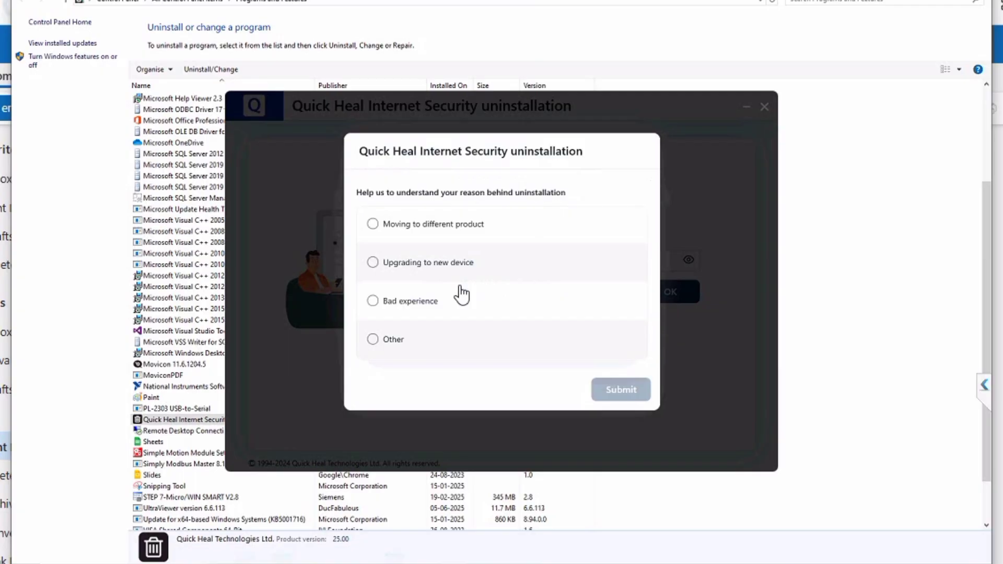
click(382, 340)
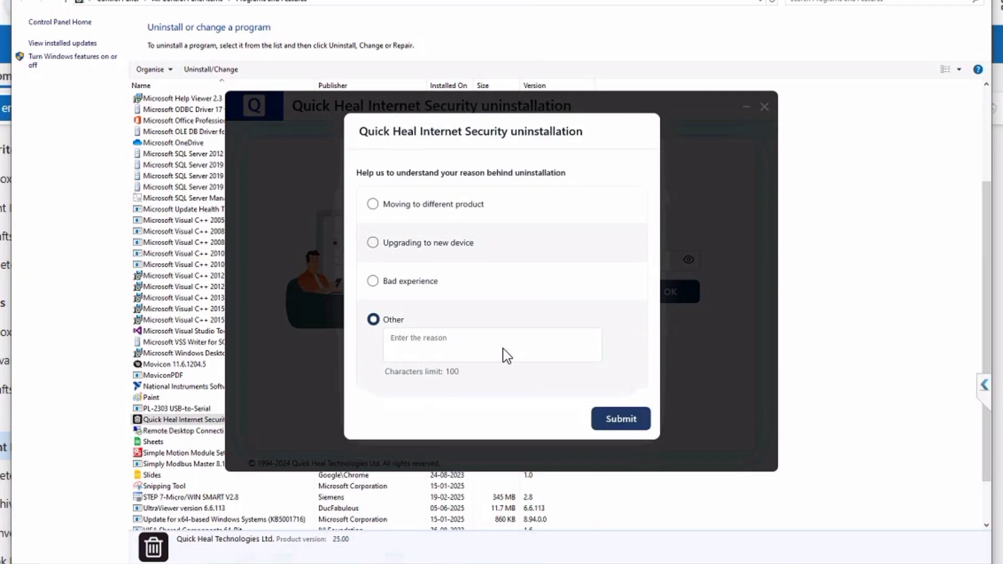
click(501, 342)
Submit the uninstall survey so Quick Heal removal begins.
click(617, 420)
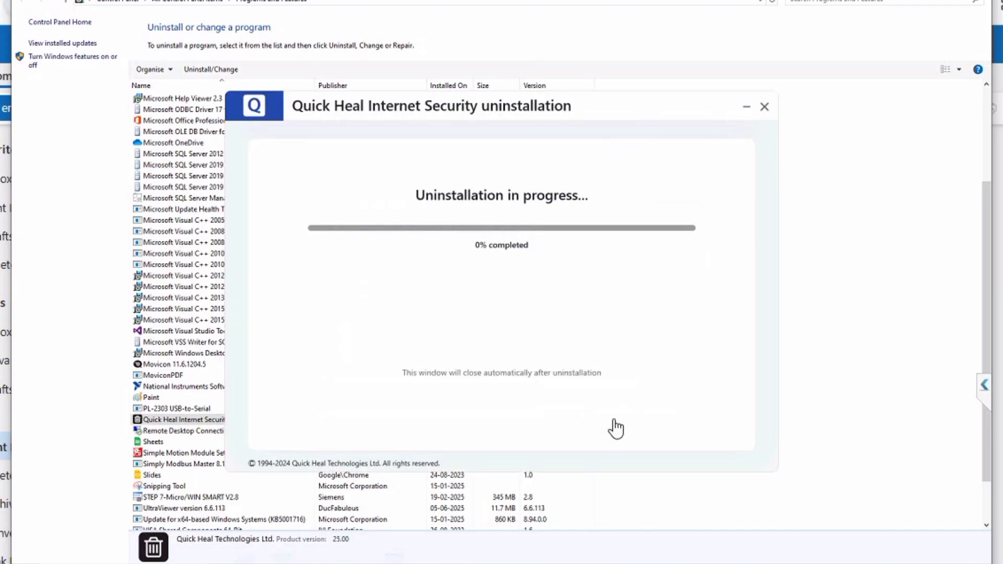